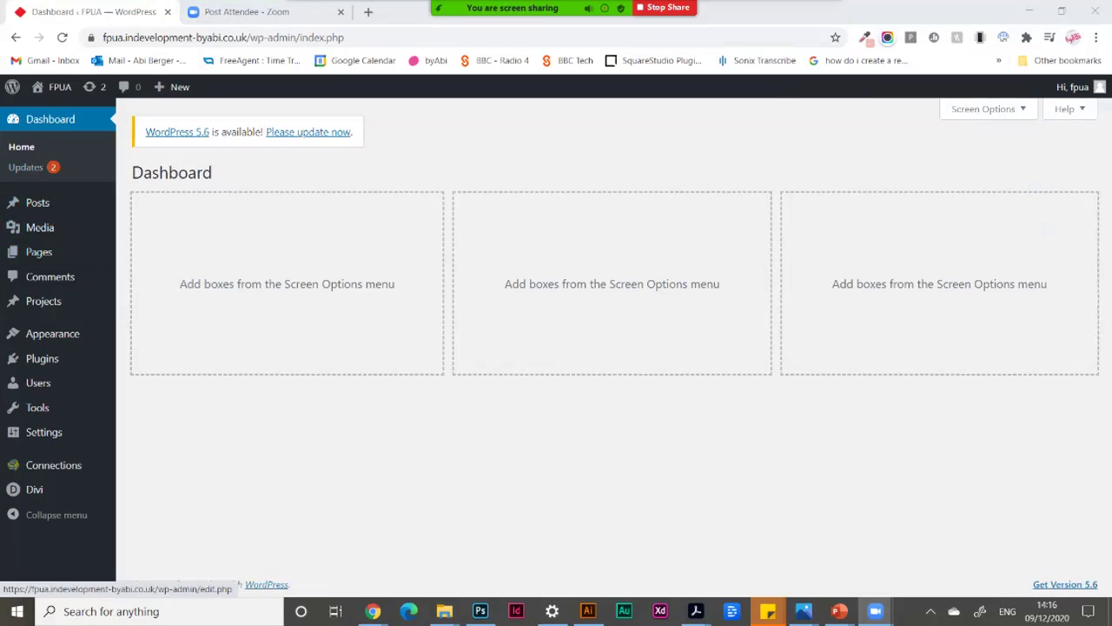
Go from the dashboard to the Connections Manage page listing the directory entries.
mouse_move(53, 464)
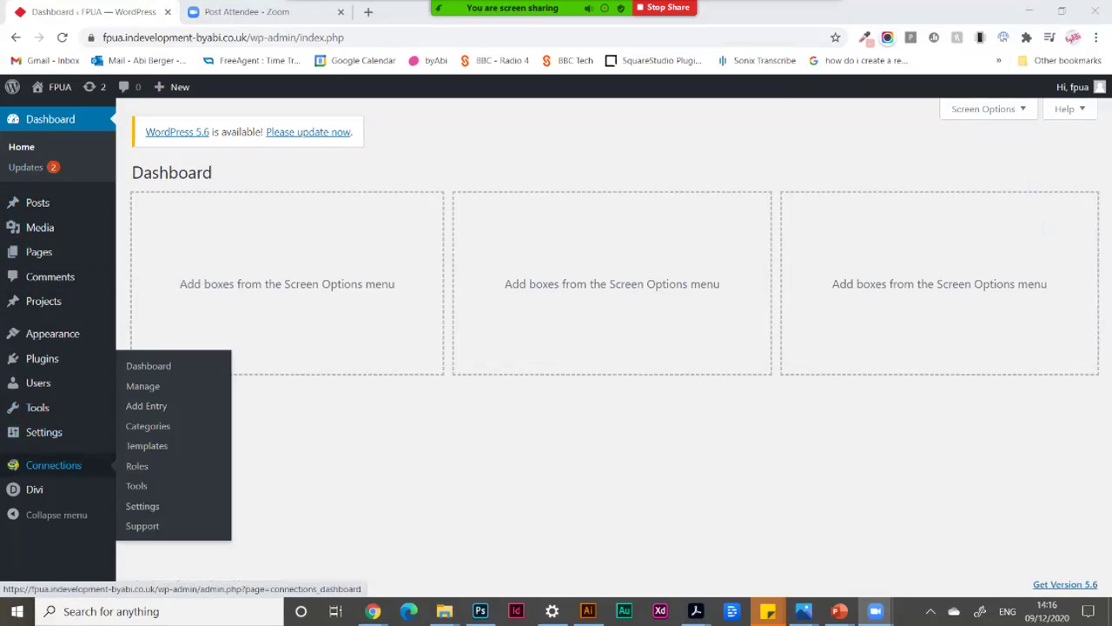
left_click(143, 386)
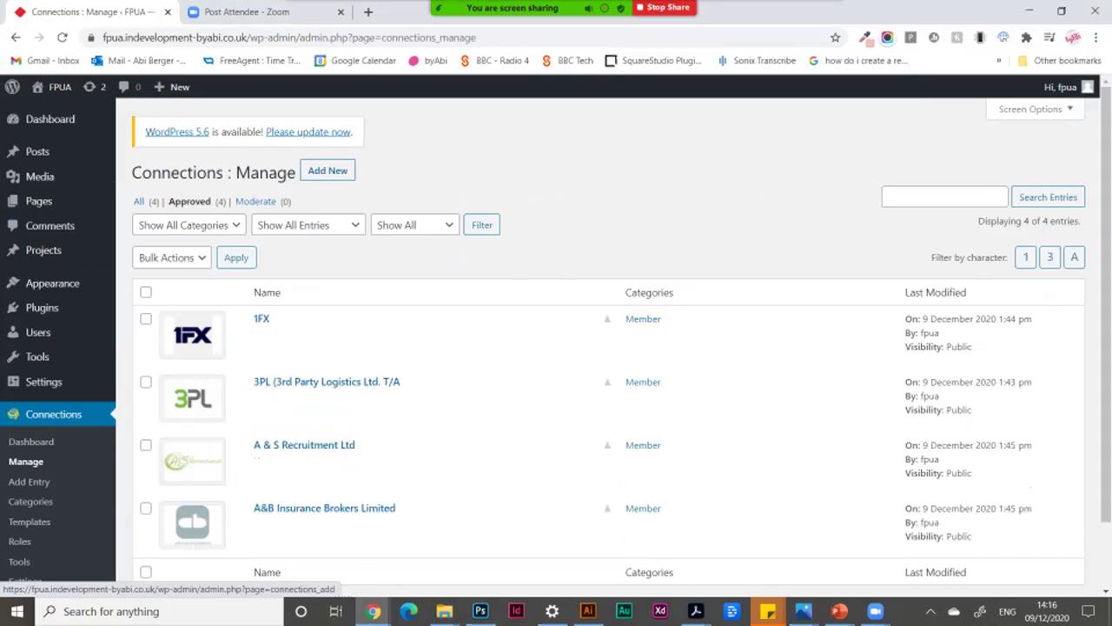
Start a new Connections entry and expand, then collapse, the Excerpt section.
left_click(328, 170)
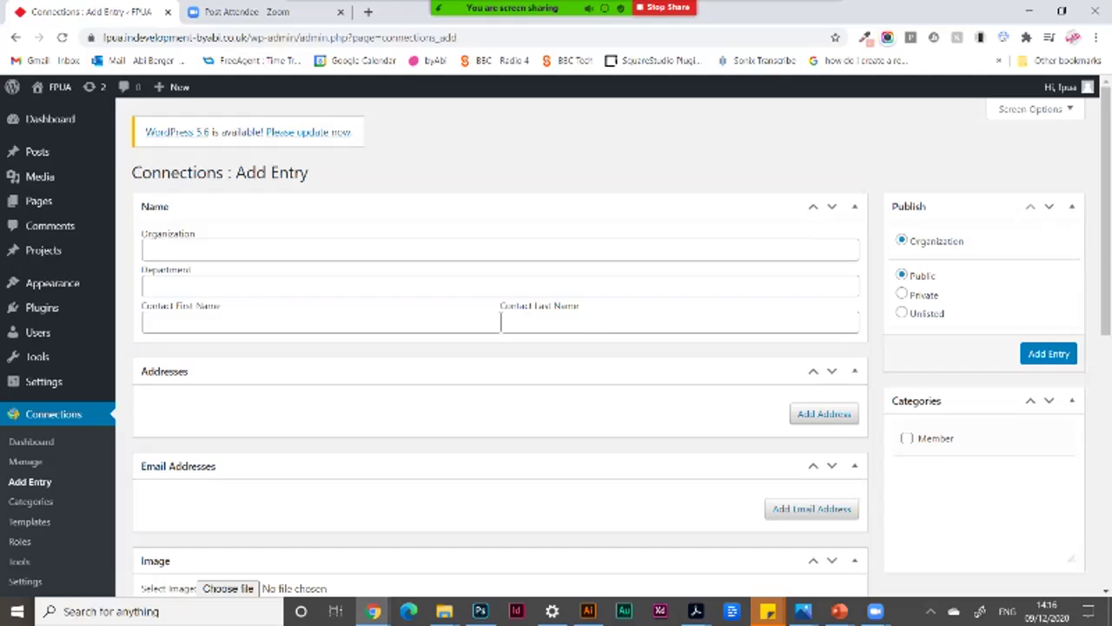
scroll(500, 347, "down", 6)
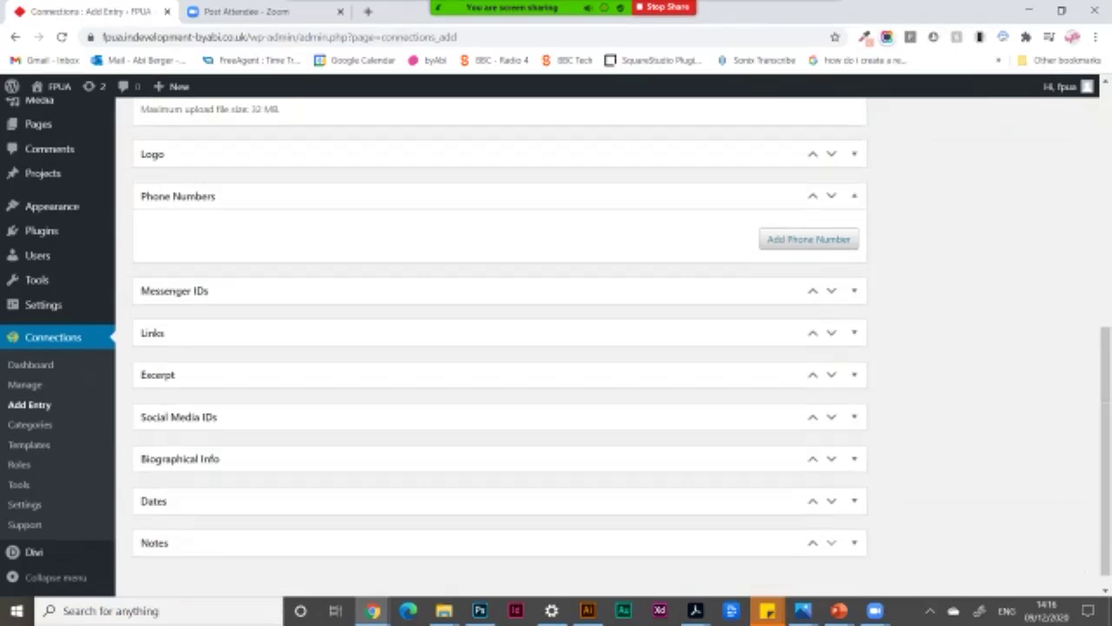
left_click(854, 374)
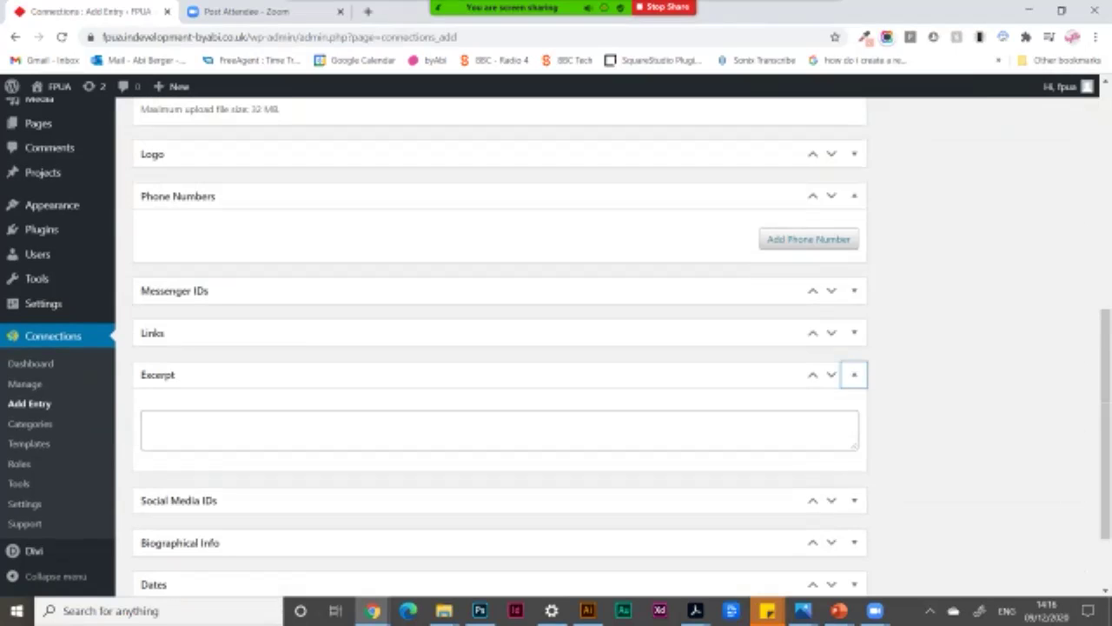
key("Return")
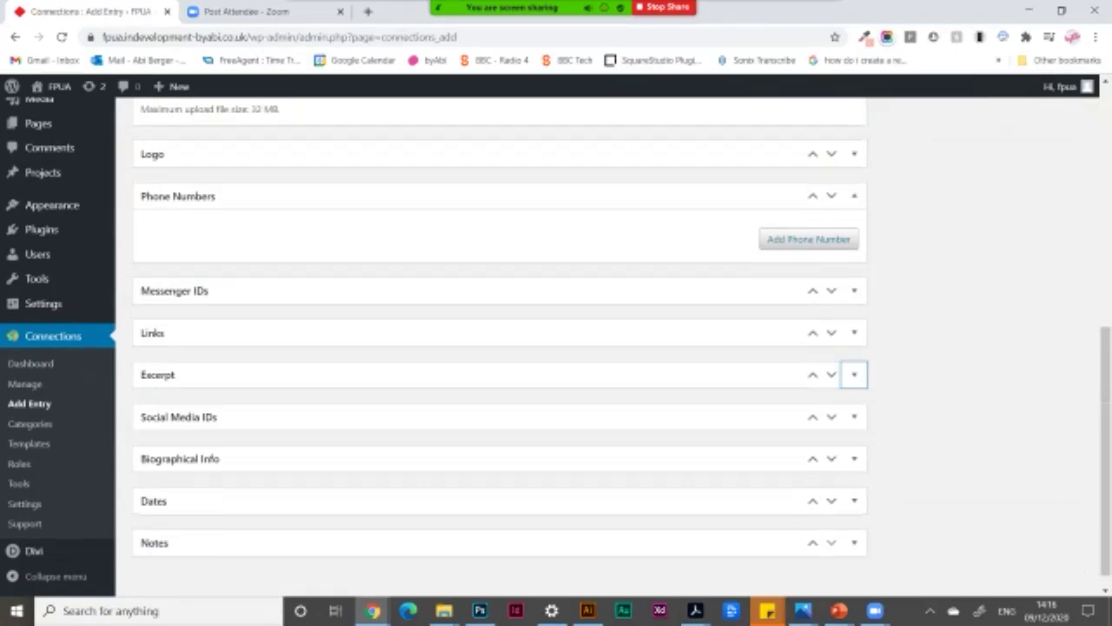
Move the Messenger IDs section below Links and Excerpt, back at the form's top.
left_click(832, 291)
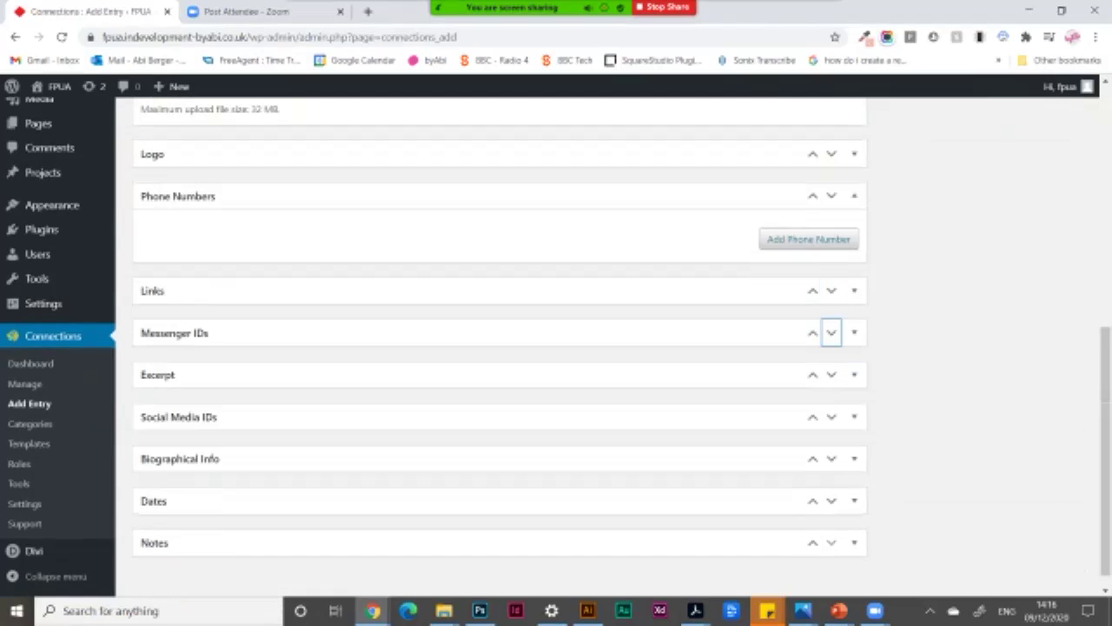
key("Return")
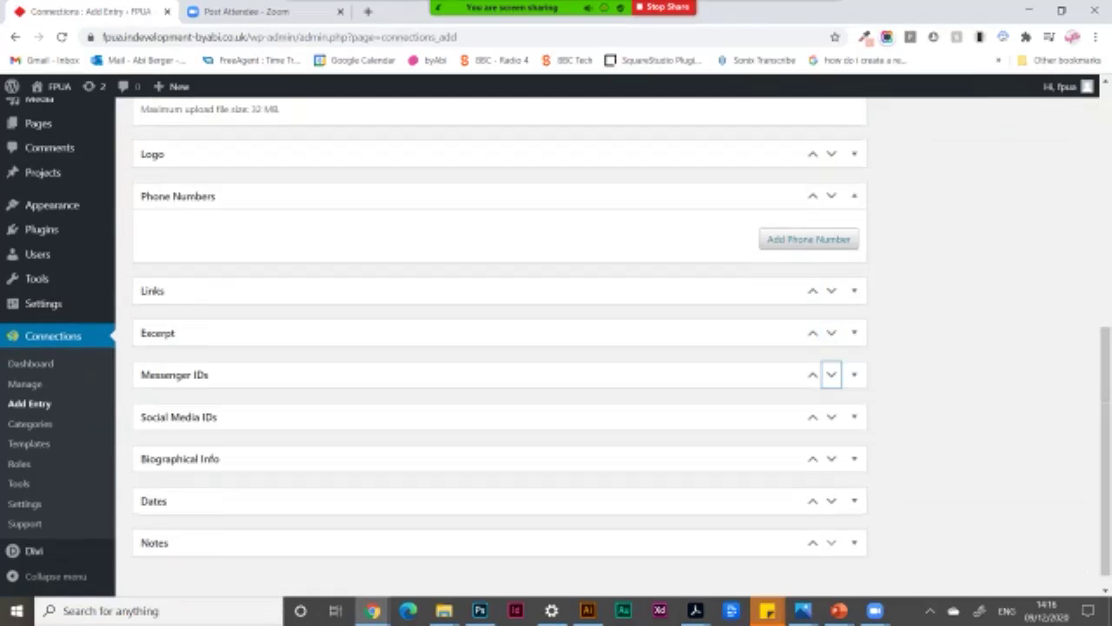
scroll(500, 348, "up", 1)
scroll(500, 347, "up", 1)
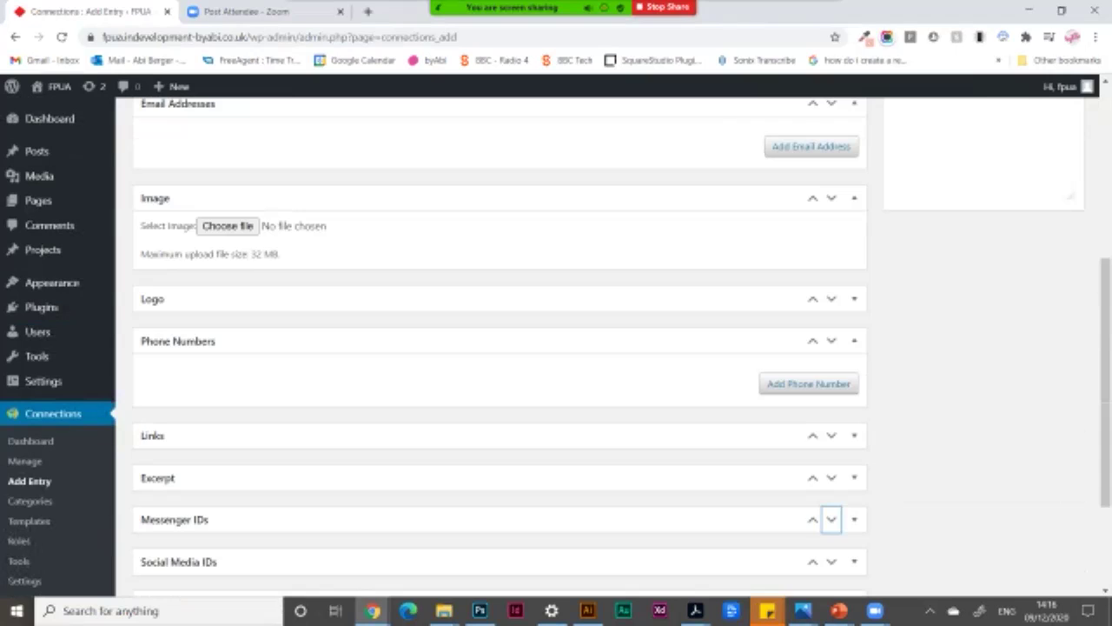
scroll(500, 347, "up", 2)
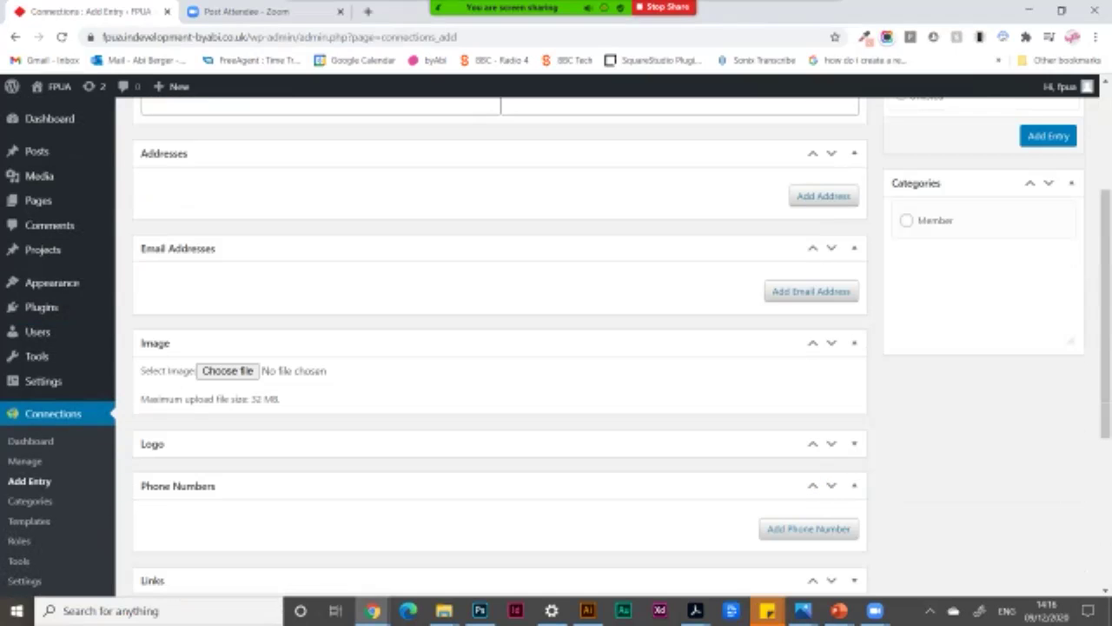
scroll(499, 348, "up", 3)
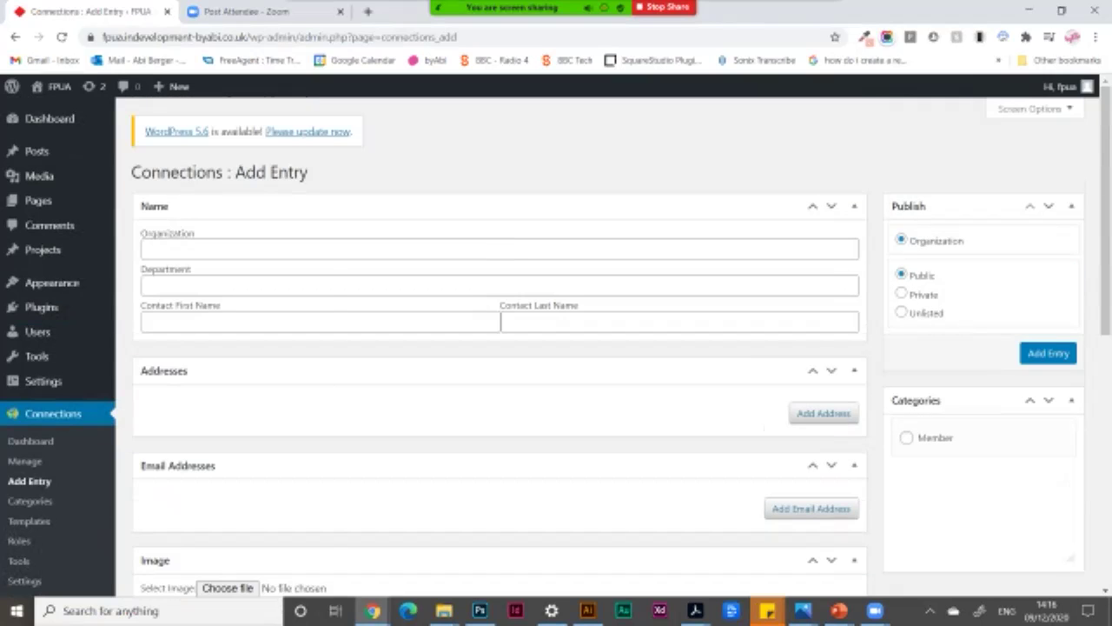
Enter Organisation as the organization and Shipping as the department, then re-expand Name.
left_click(148, 249)
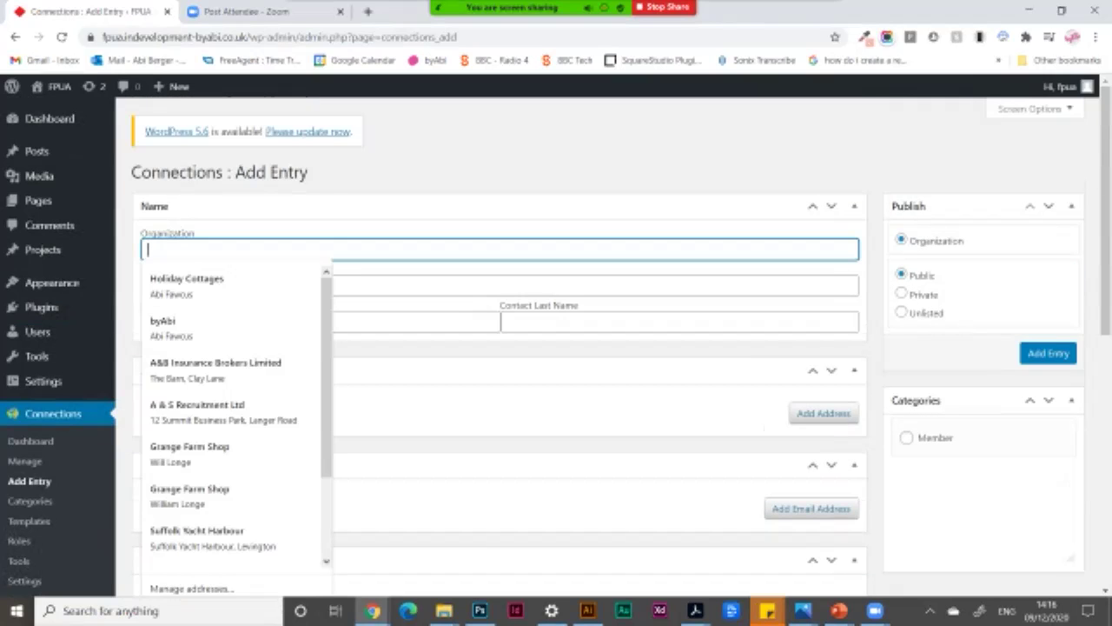
type("Crga")
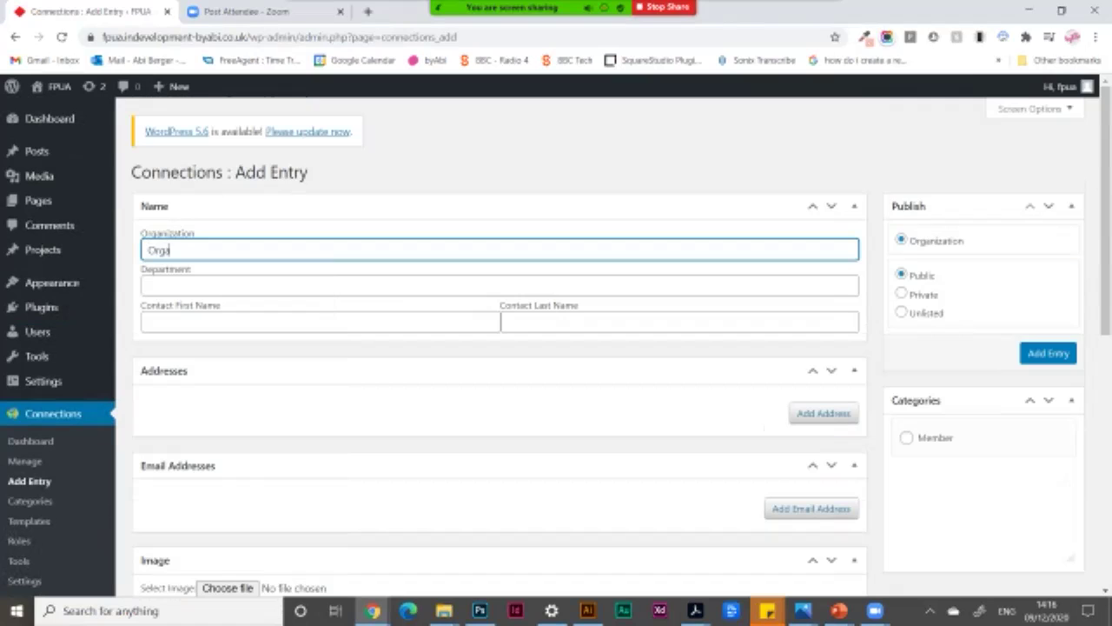
type("nisation")
key("Tab")
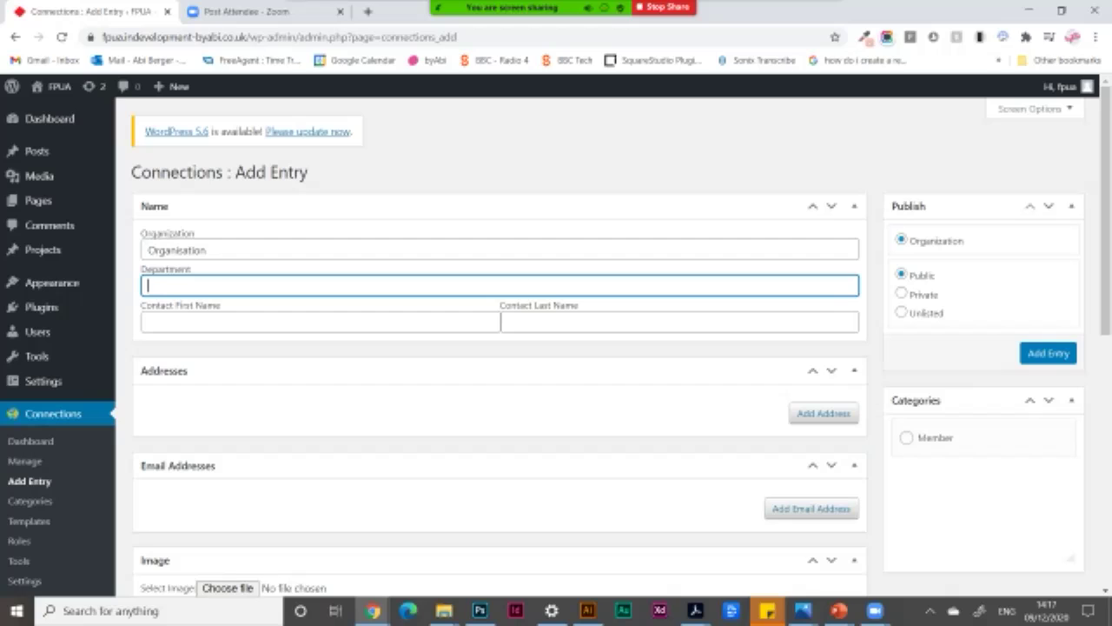
type("Shipping")
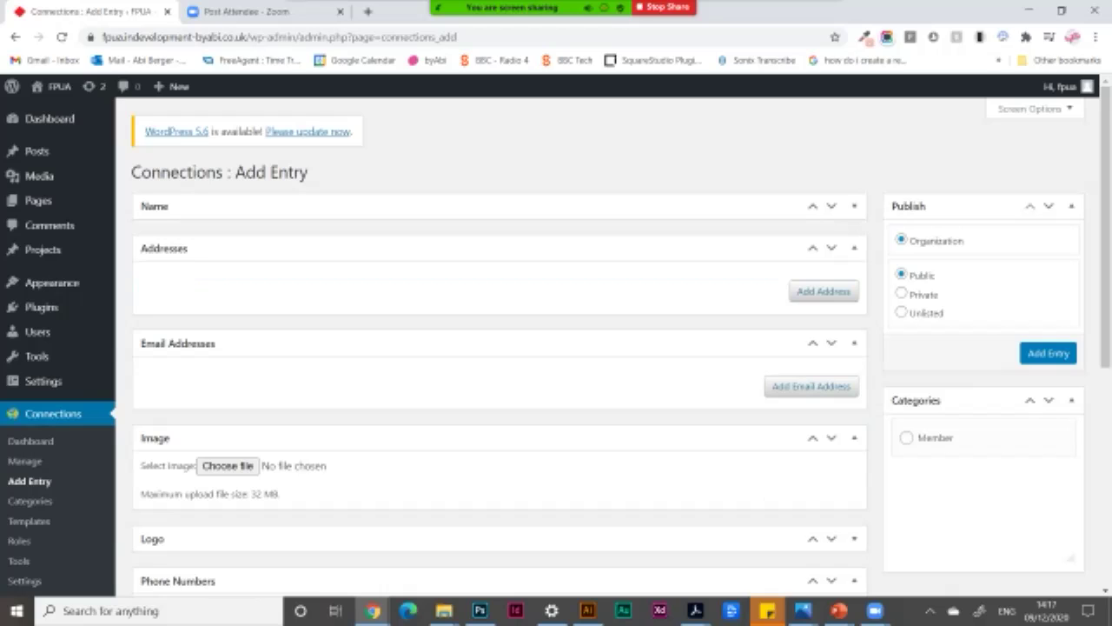
left_click(854, 206)
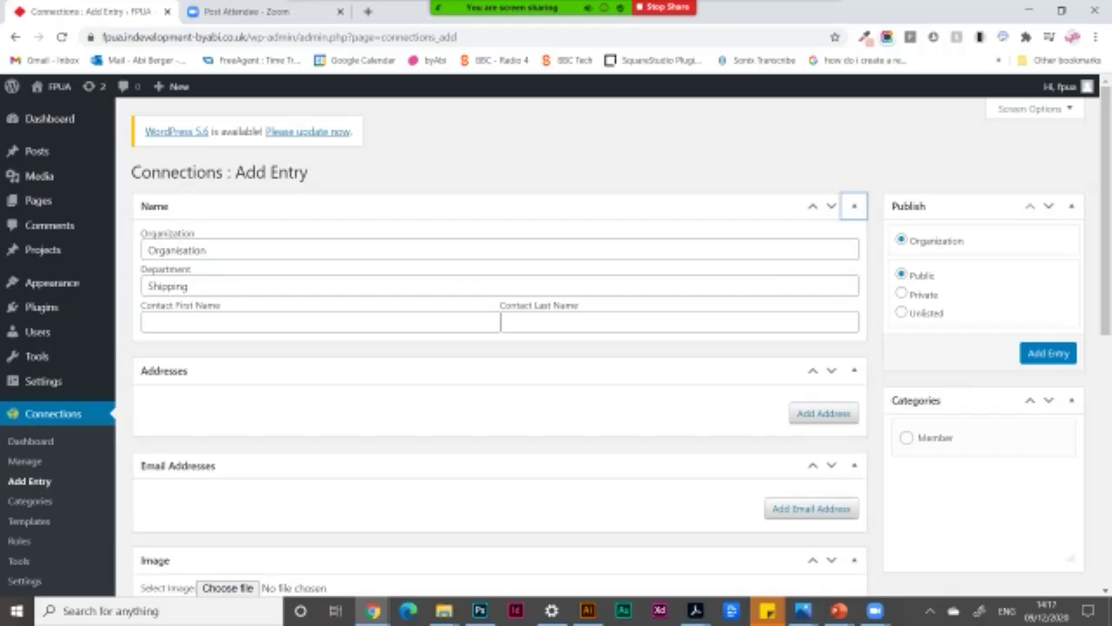
scroll(822, 412, "down", 1)
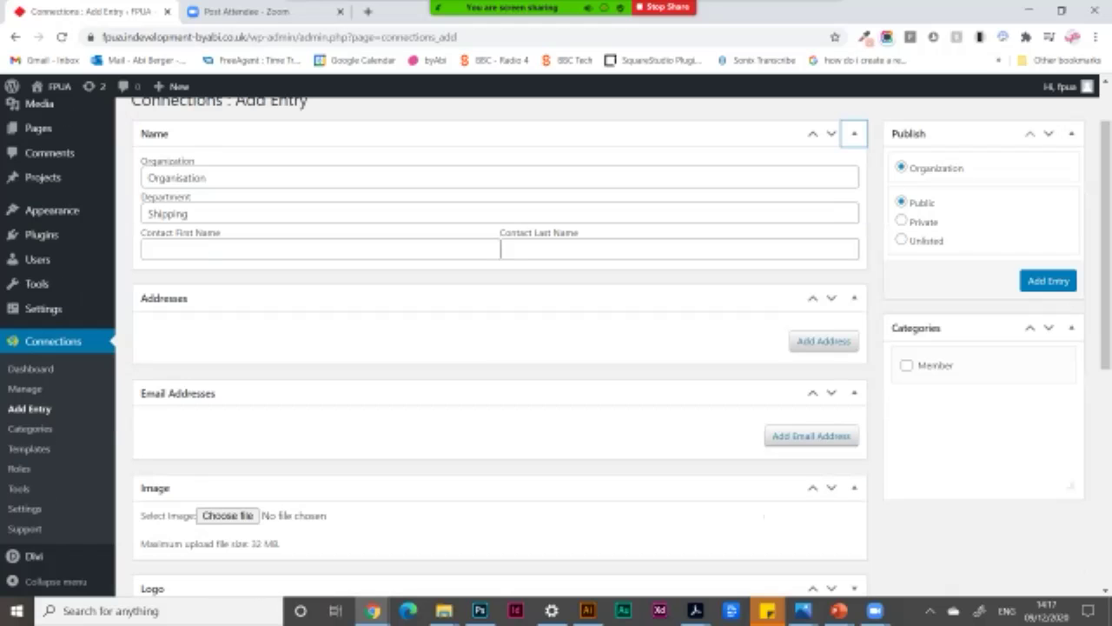
Add an address with line 'Test address', city Felixstowe and zipcode IP13 0QB.
left_click(822, 341)
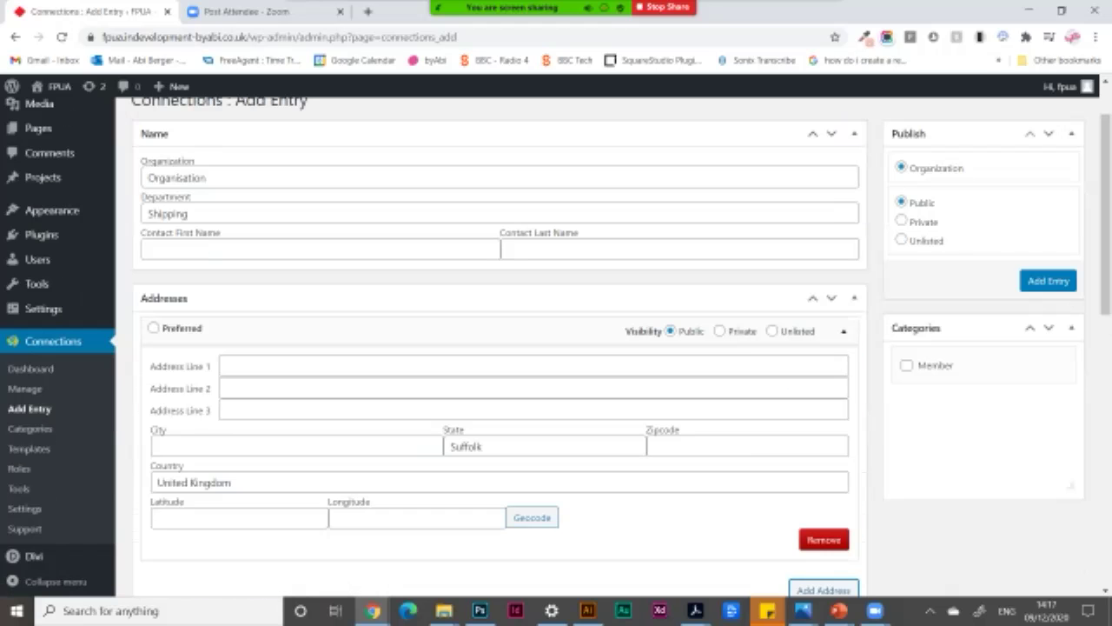
left_click(347, 366)
type("Test")
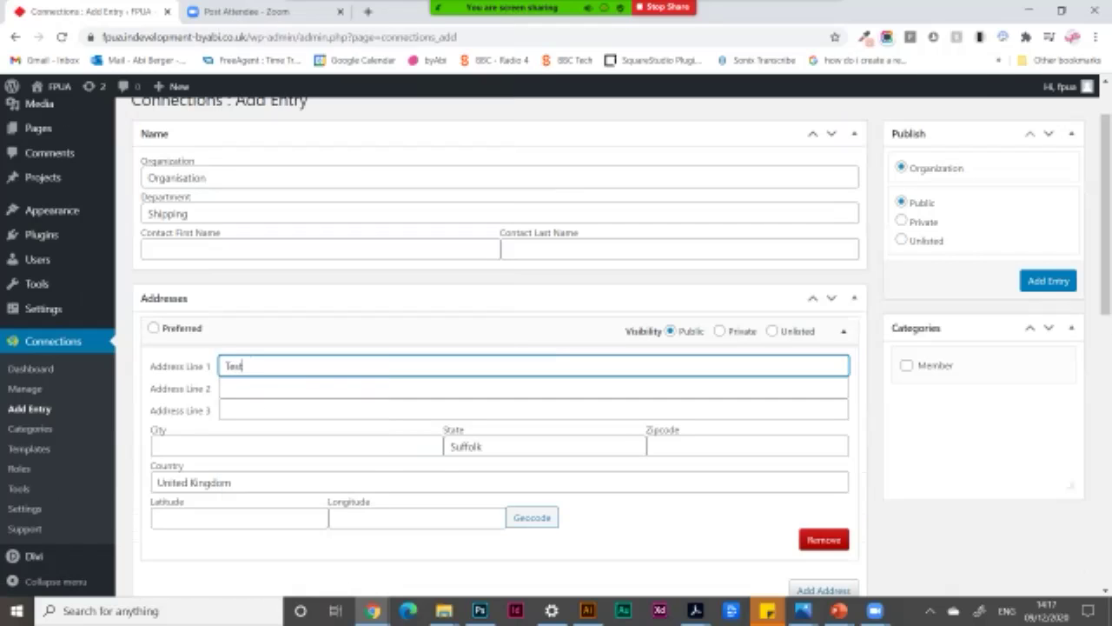
type(" address")
left_click(296, 445)
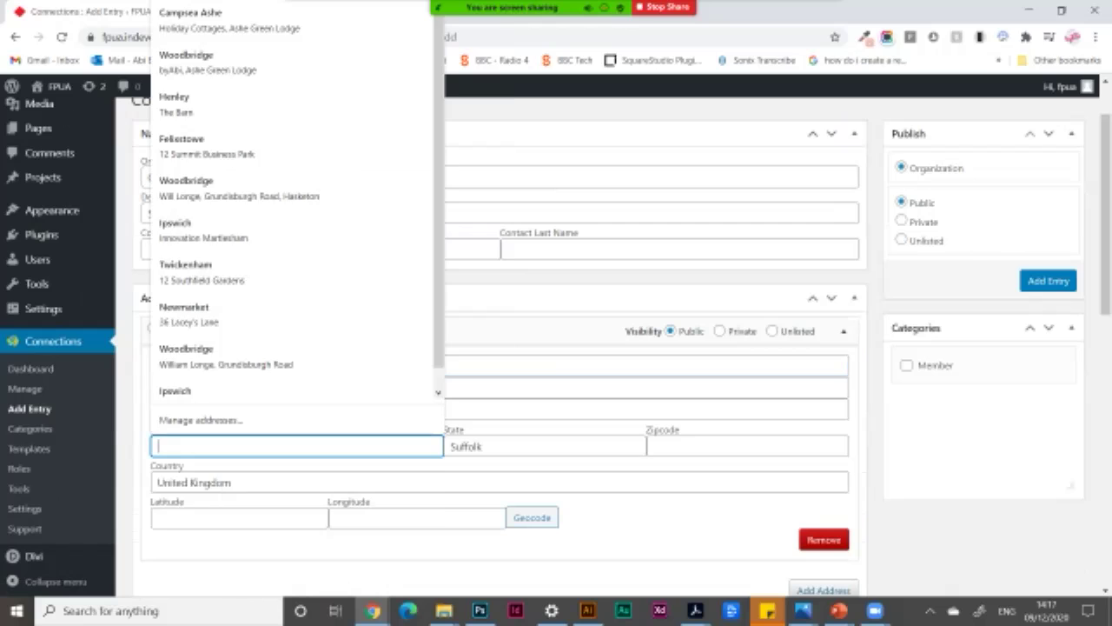
type("Felixstowe")
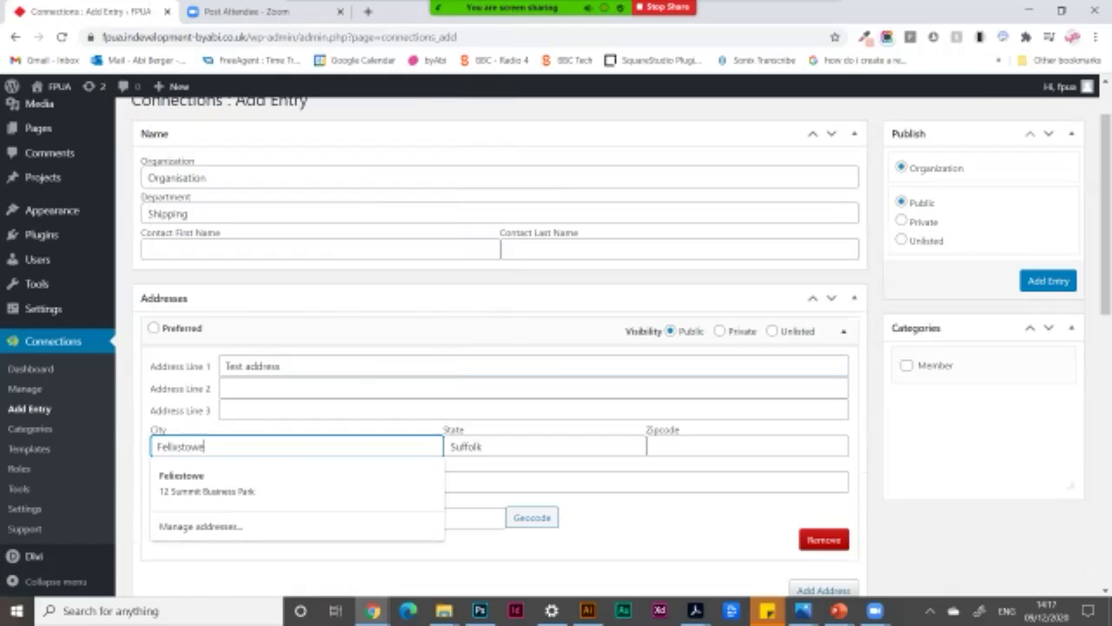
left_click(748, 446)
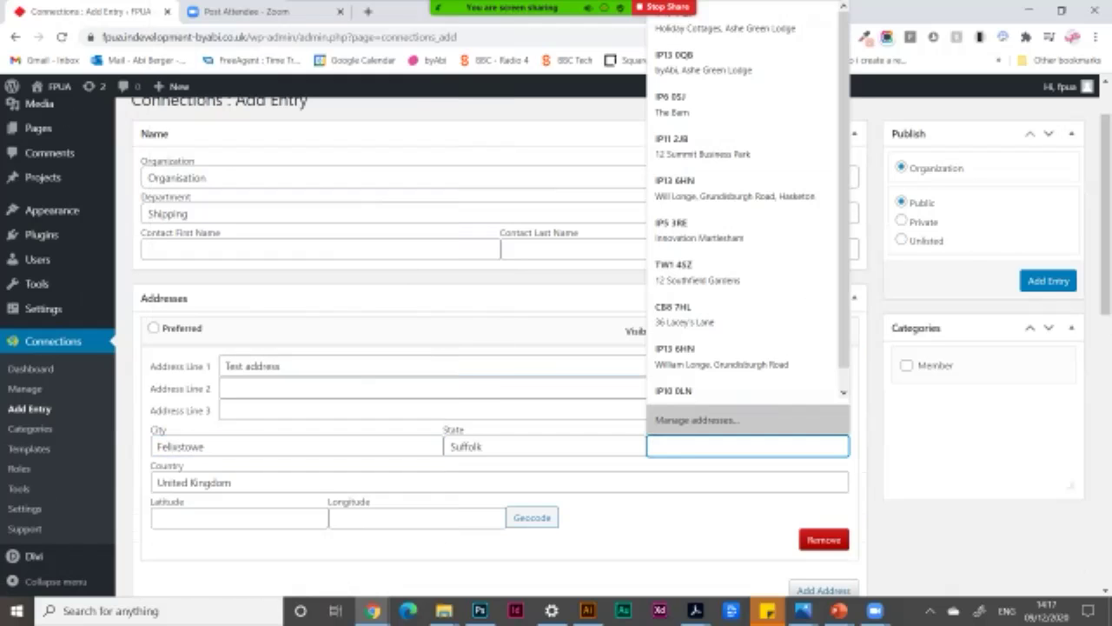
type("IP13 0QB")
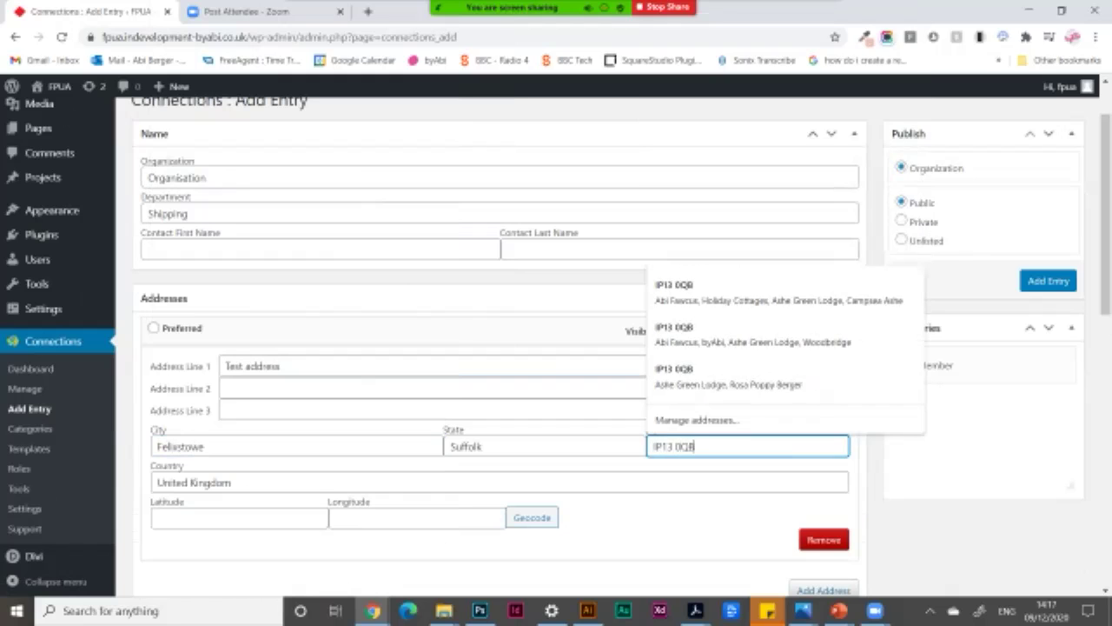
key("Escape")
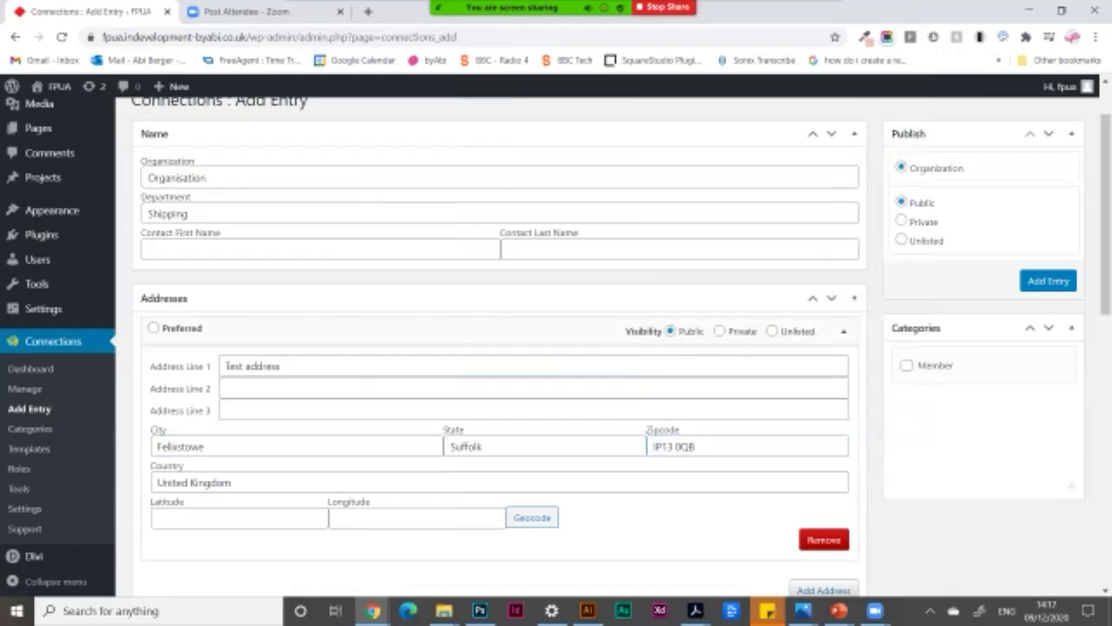
Add an email address row filled with the browser's saved email address.
scroll(499, 347, "down", 3)
scroll(811, 348, "down", 2)
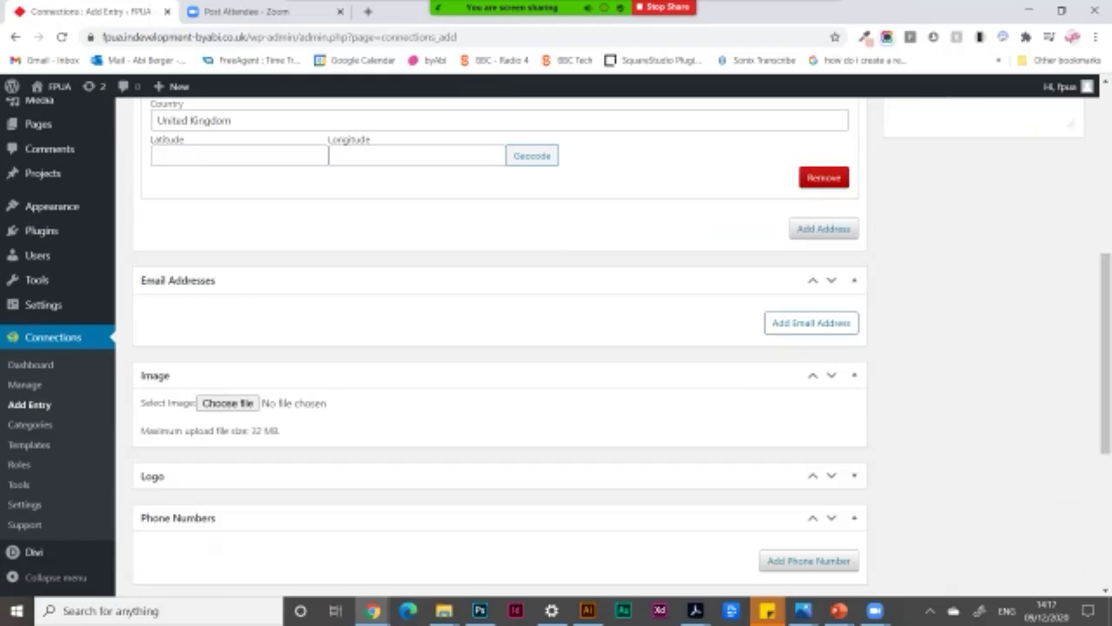
left_click(811, 322)
left_click(222, 348)
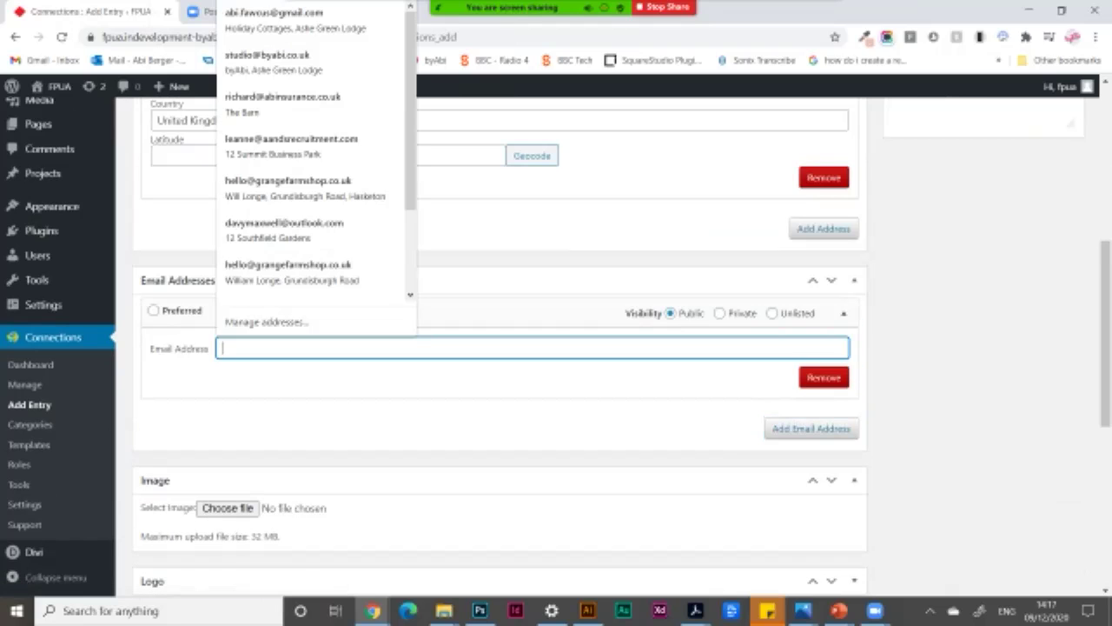
left_click(274, 19)
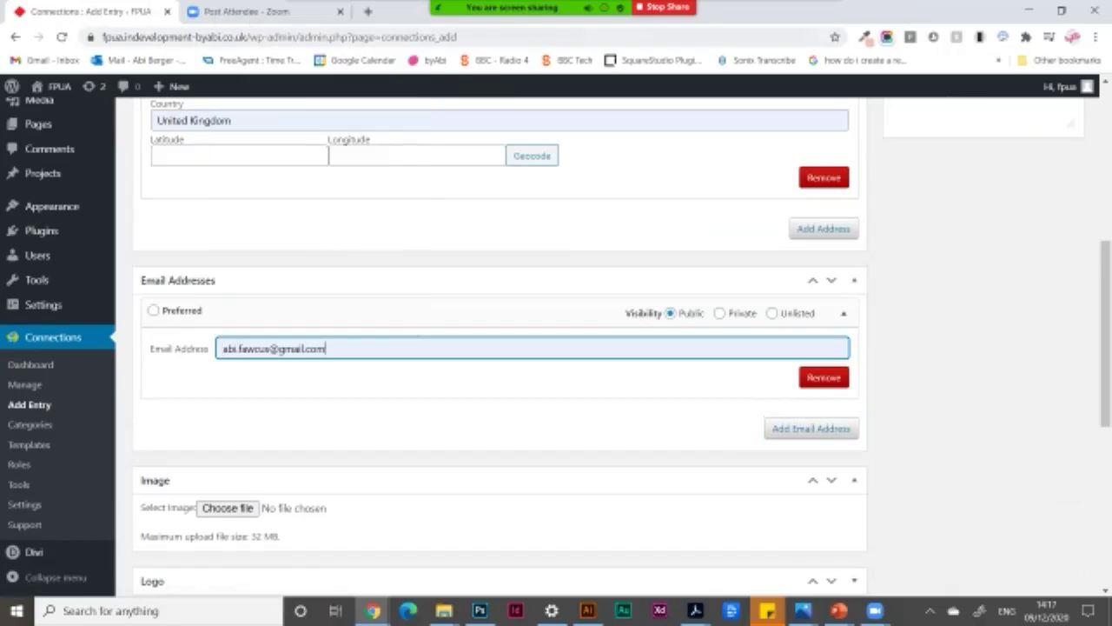
scroll(500, 348, "down", 2)
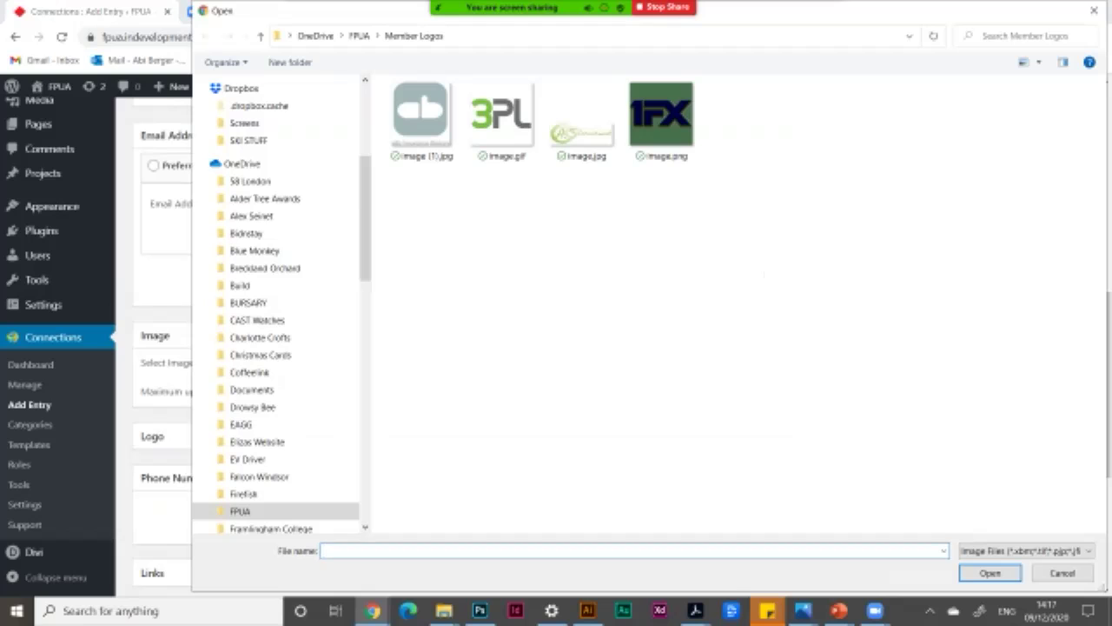
Attach image (1).jpg from the Member Logos folder as the entry image.
left_click(422, 118)
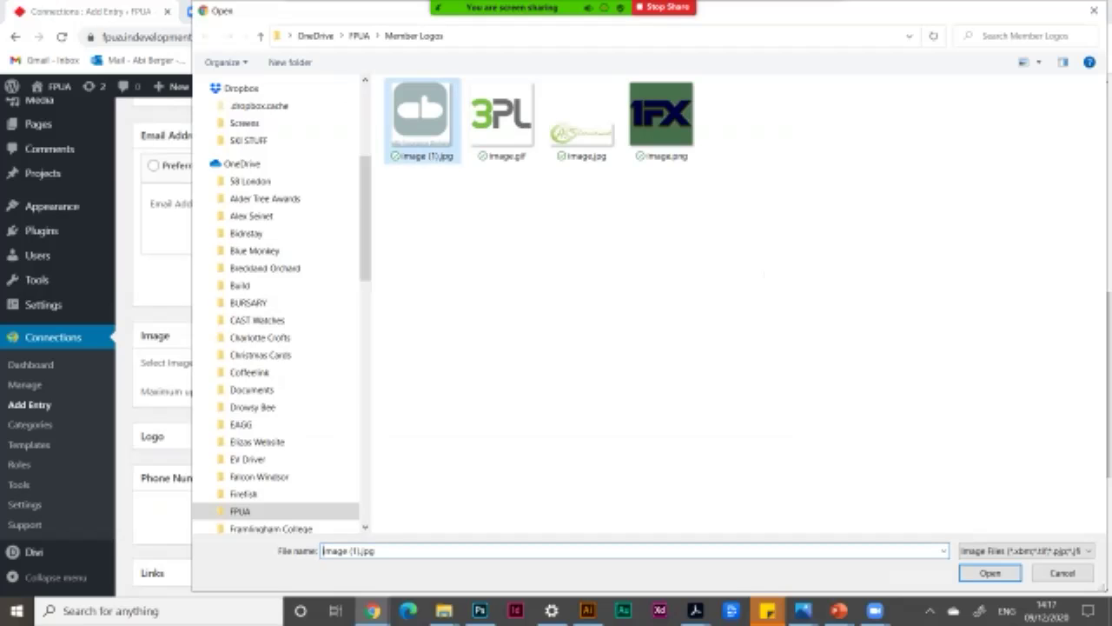
left_click(990, 572)
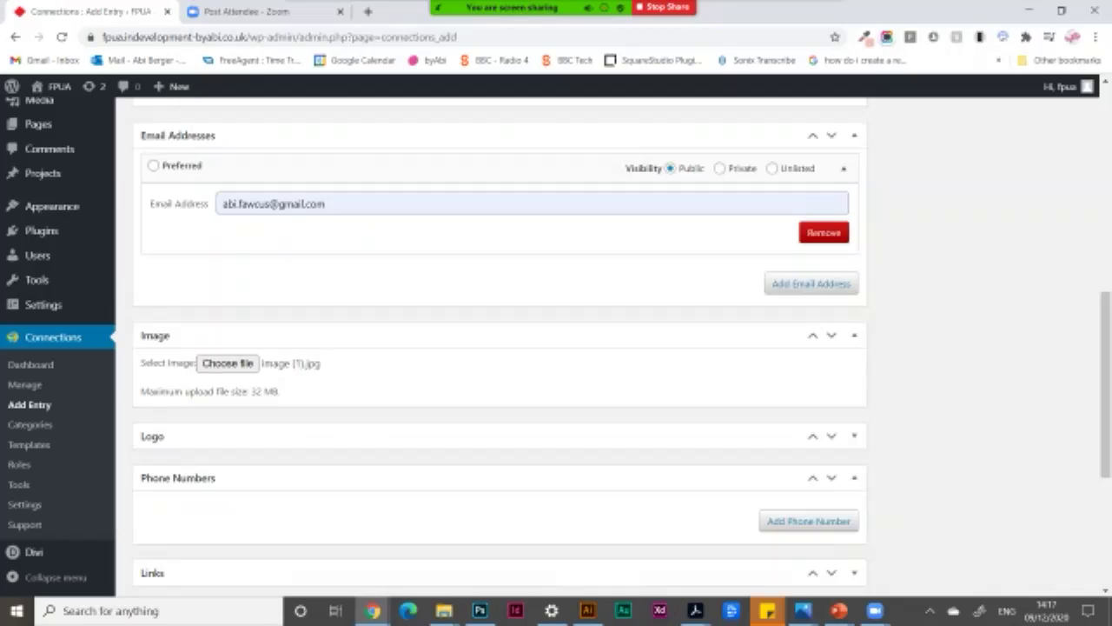
Add the organisation's phone number with its type changed from Mobile to Phone.
scroll(808, 375, "down", 2)
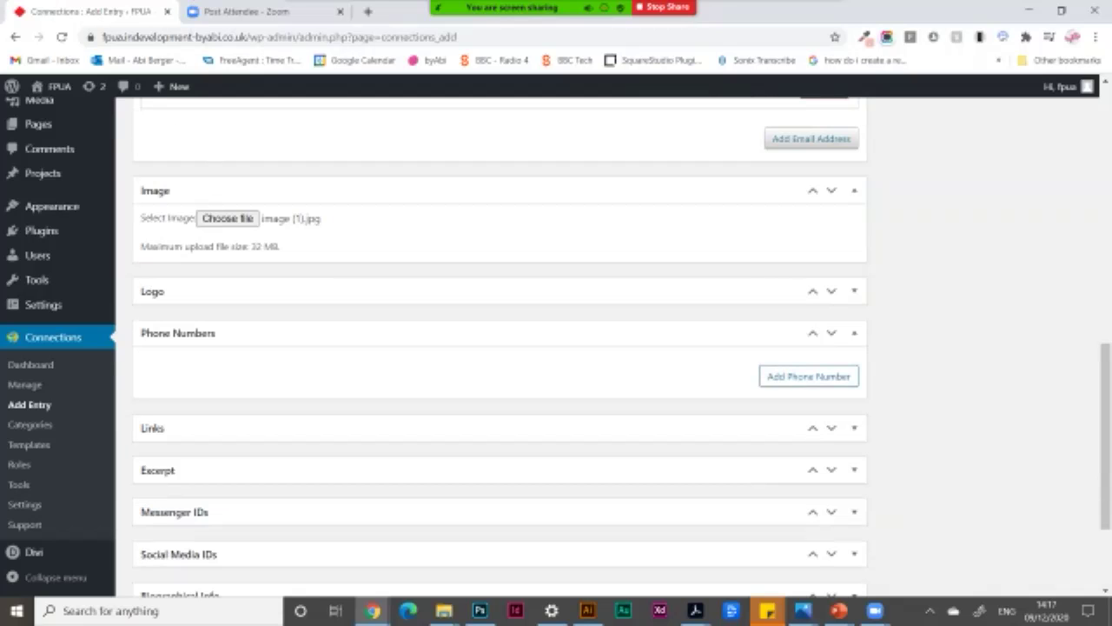
left_click(808, 375)
left_click(228, 404)
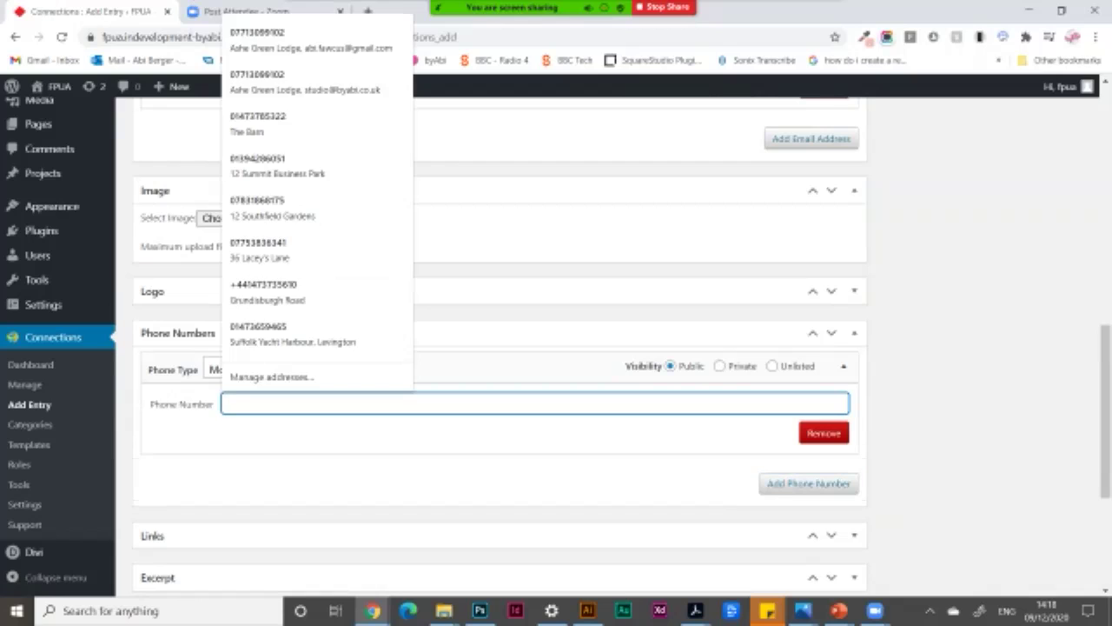
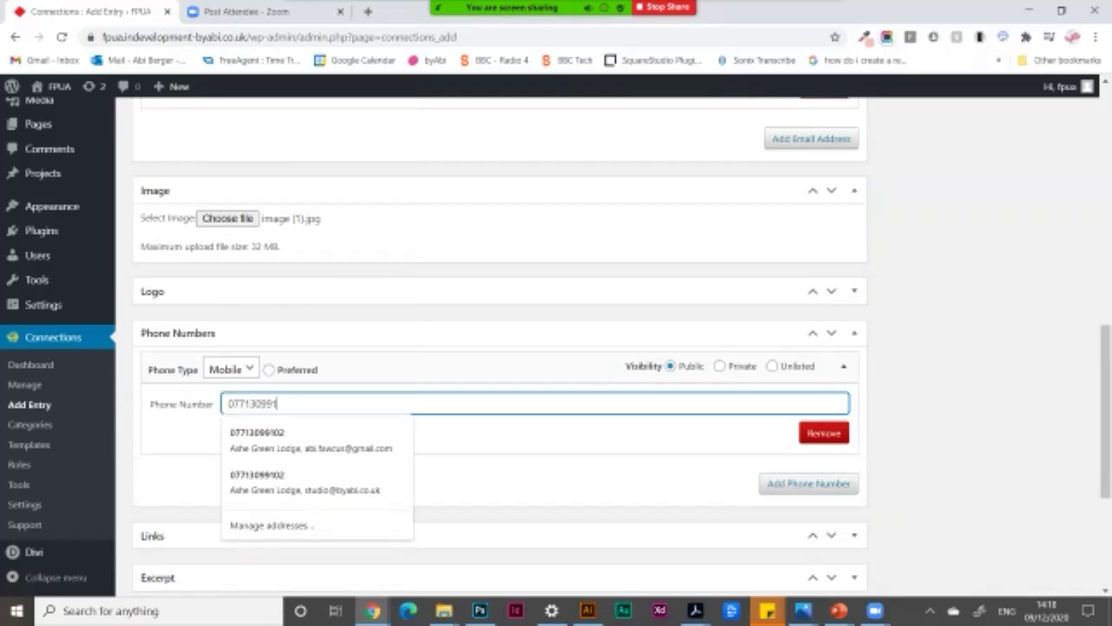
left_click(231, 369)
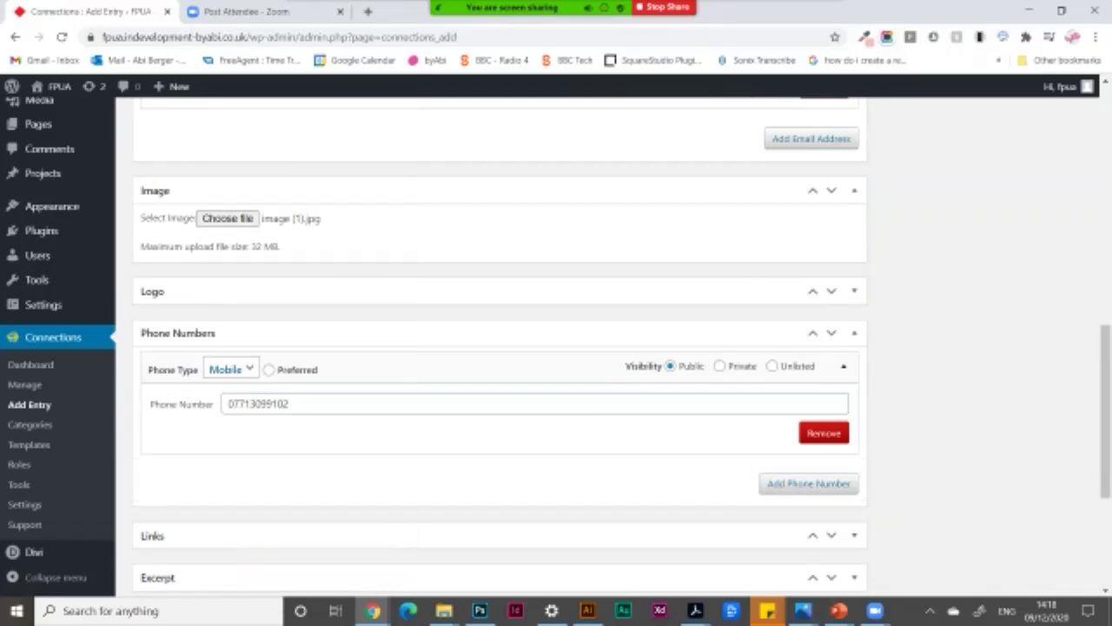
key("Down")
key("Return")
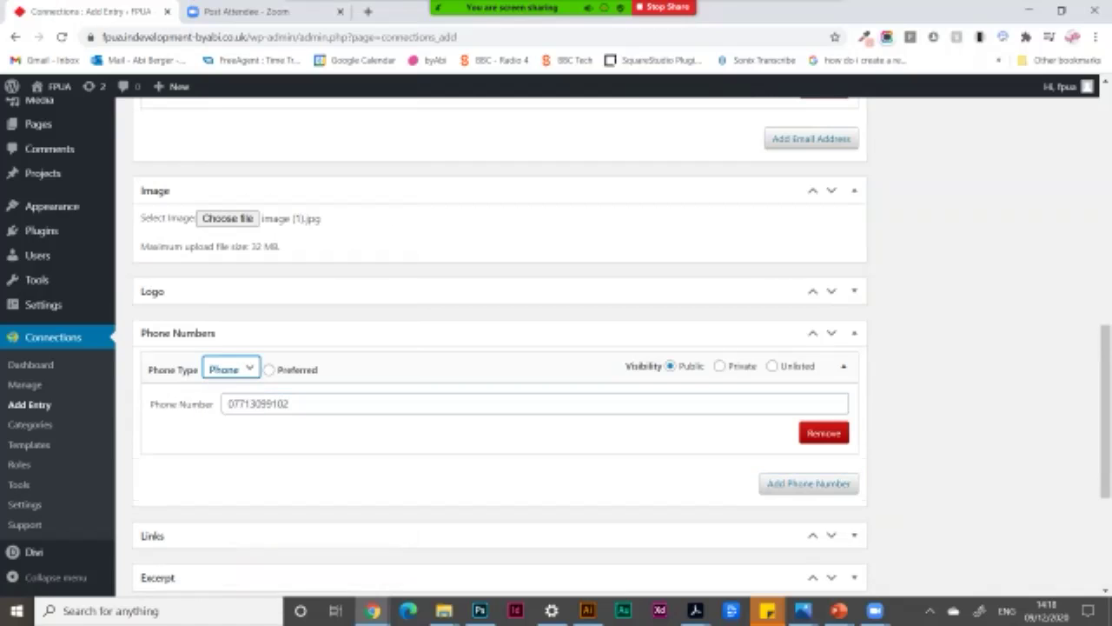
scroll(499, 347, "down", 3)
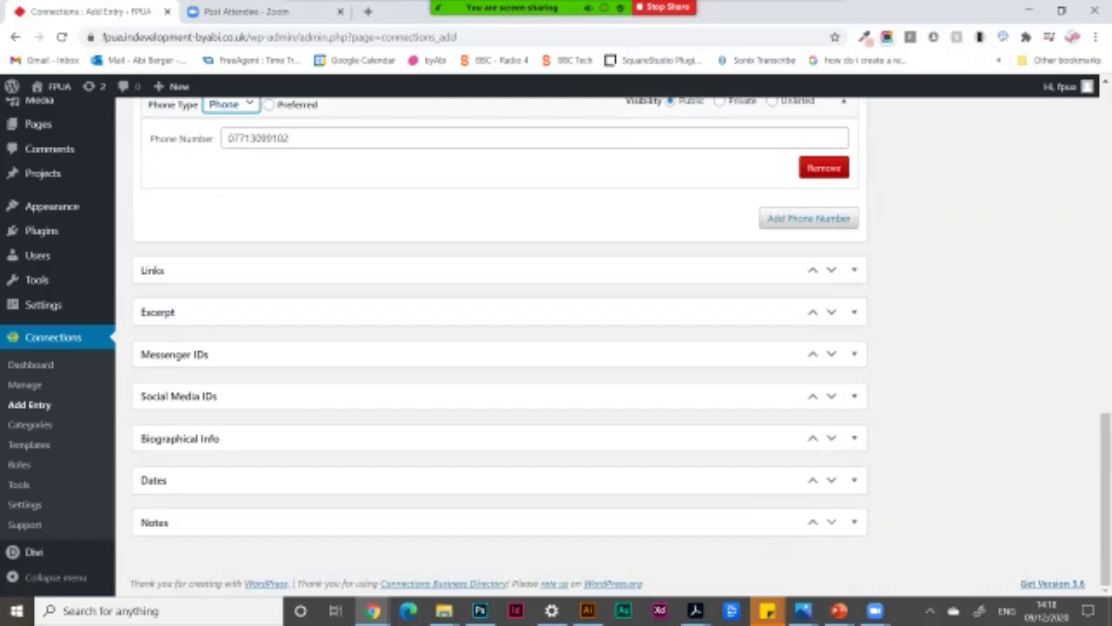
left_click(855, 271)
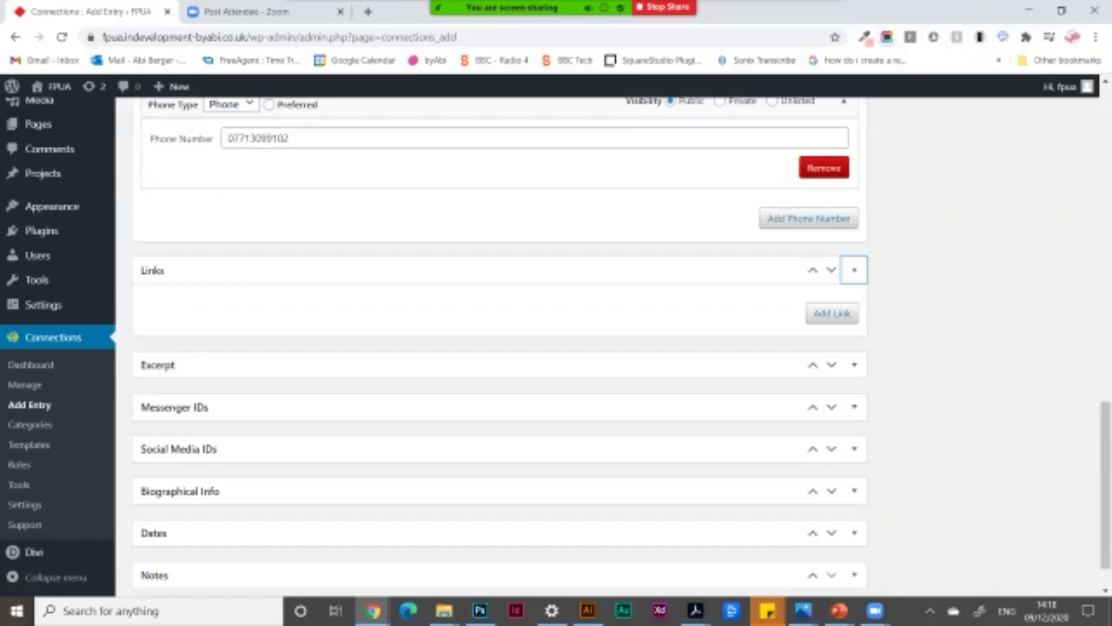
left_click(832, 313)
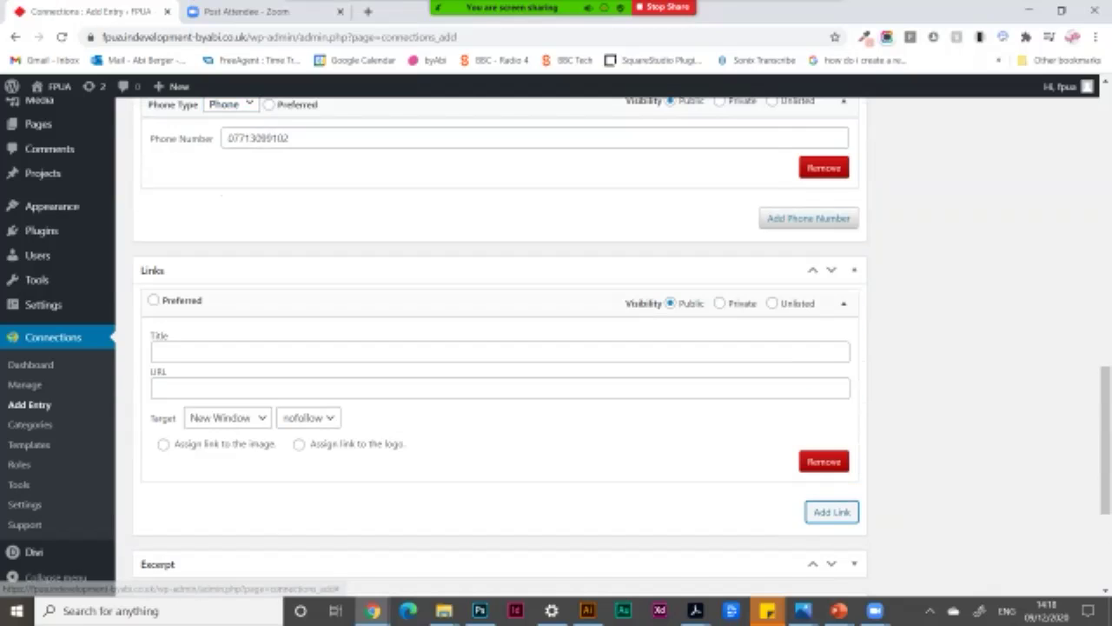
left_click(158, 351)
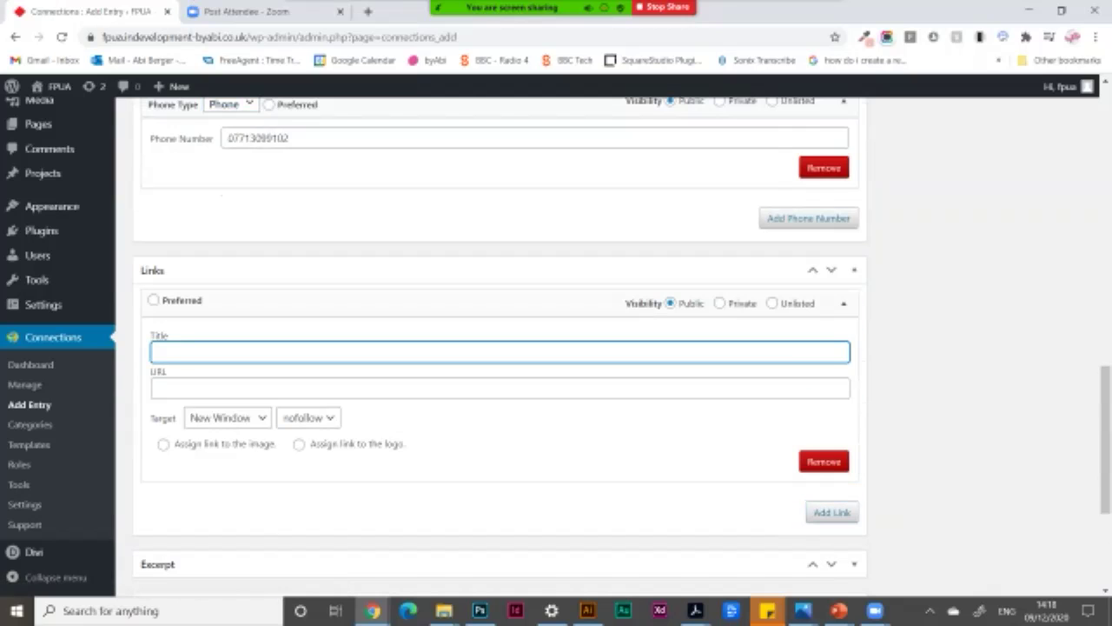
type("www. byabi.co.uk")
left_click(158, 389)
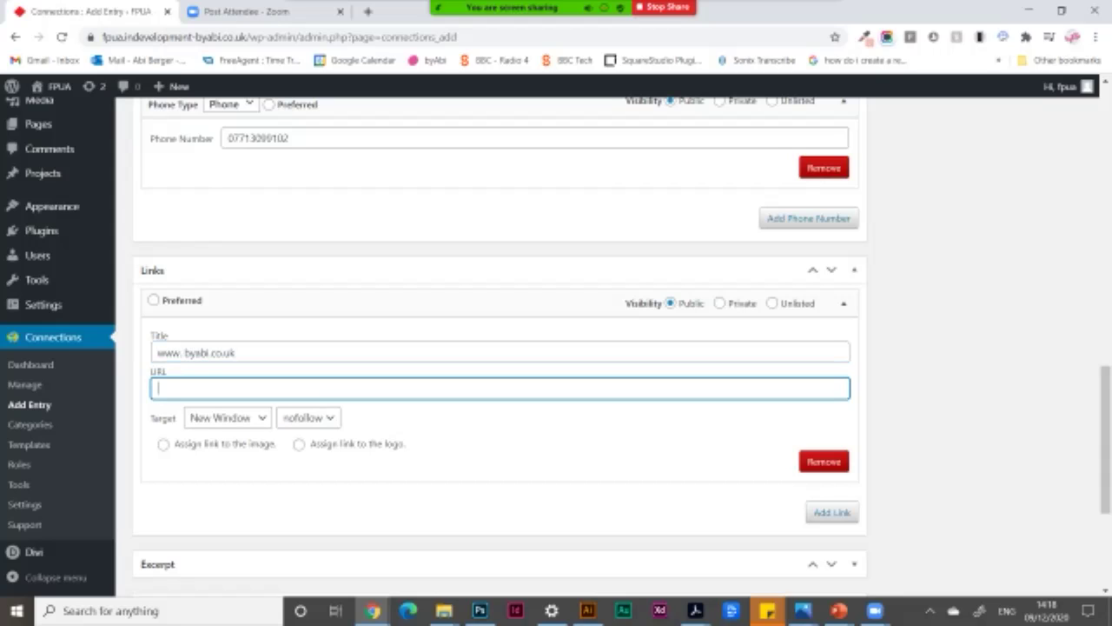
type("h")
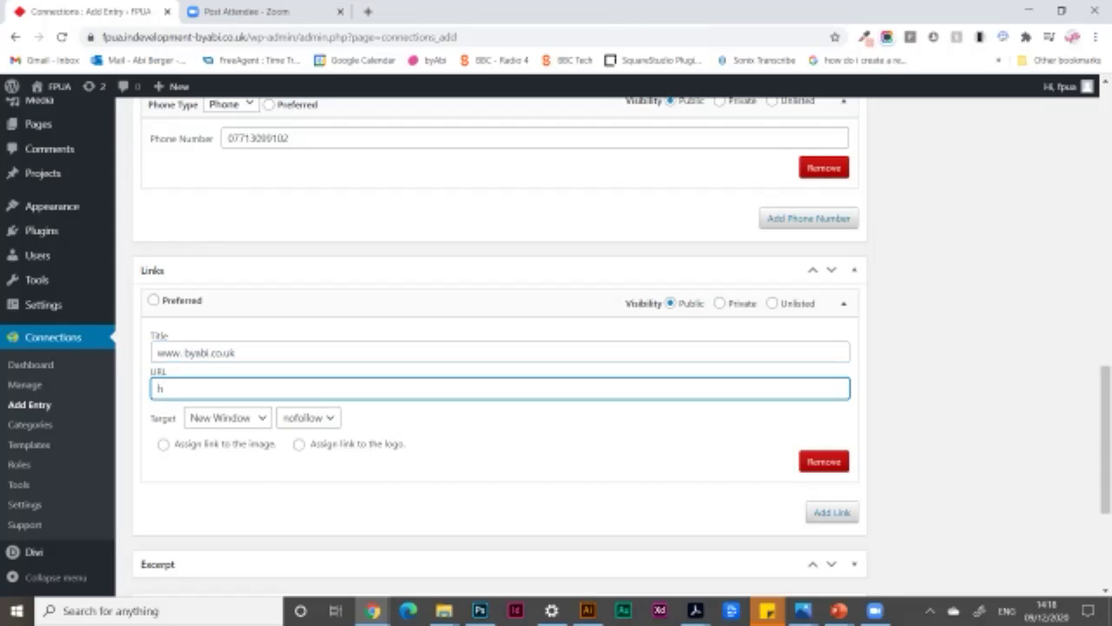
type("ttps://www.byabi")
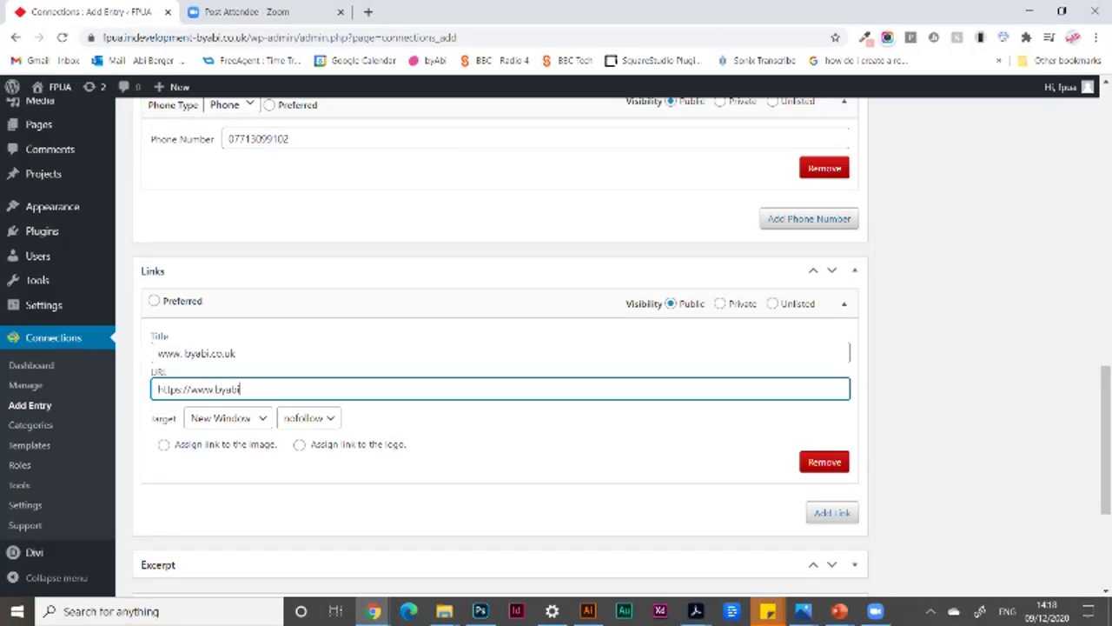
type(".co.uk/")
scroll(501, 347, "down", 2)
scroll(500, 347, "down", 1)
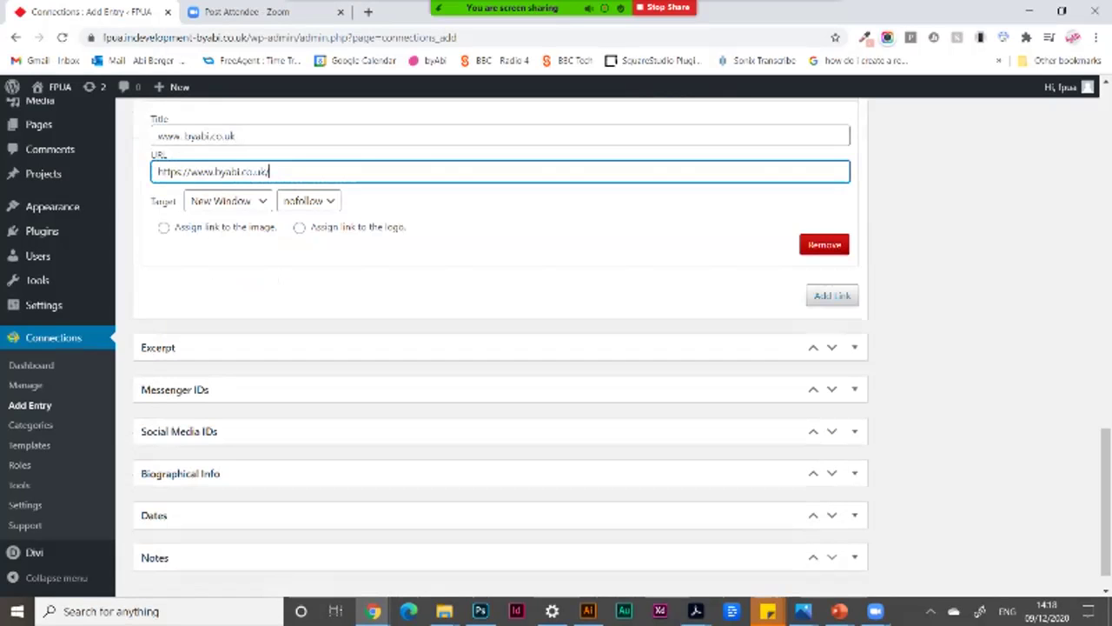
scroll(500, 348, "down", 1)
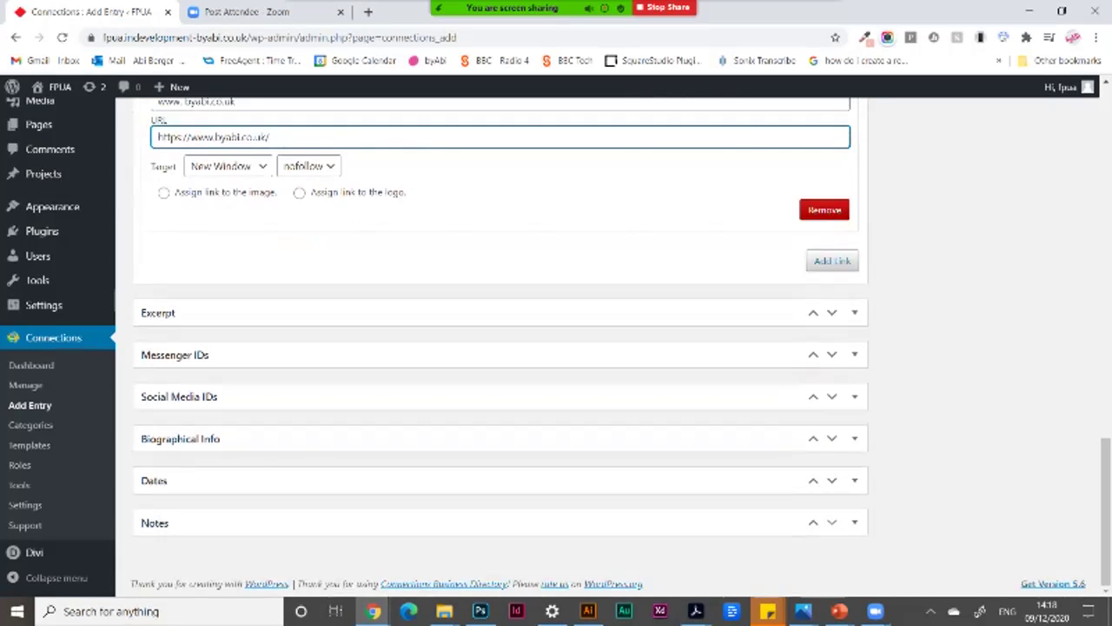
File the entry under Member, save it, and return to Connections Manage.
scroll(500, 348, "up", 20)
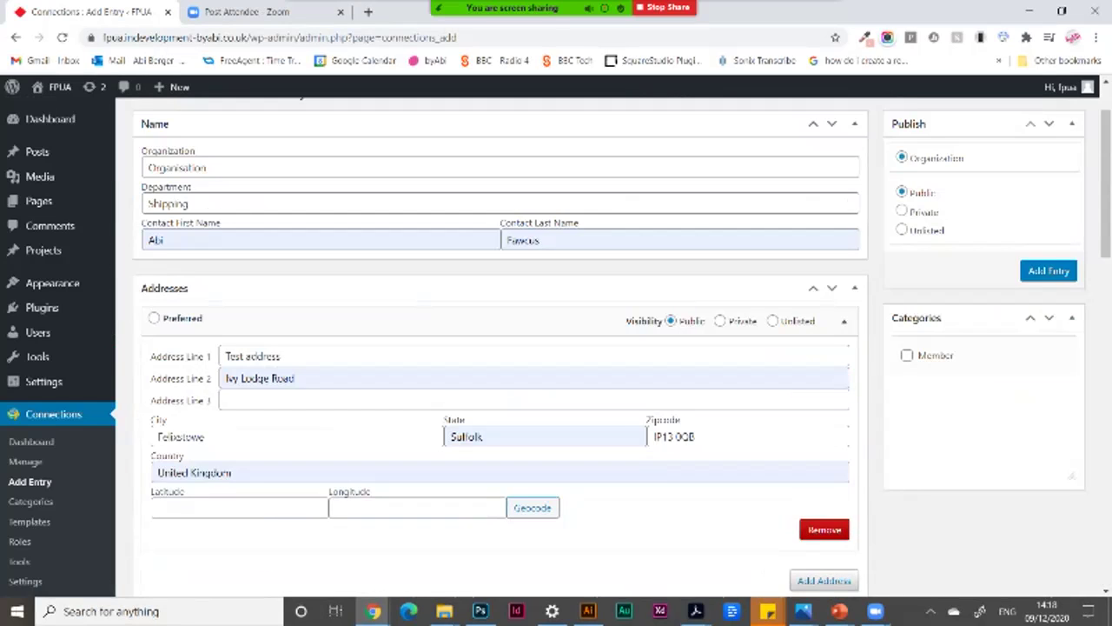
left_click(906, 355)
left_click(1049, 270)
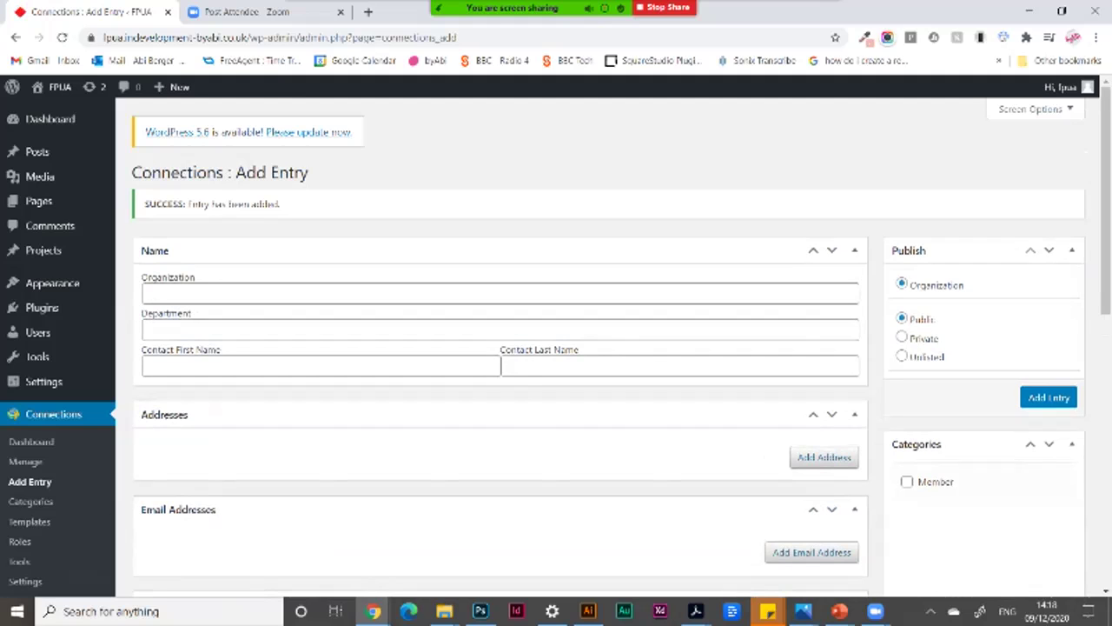
left_click(26, 462)
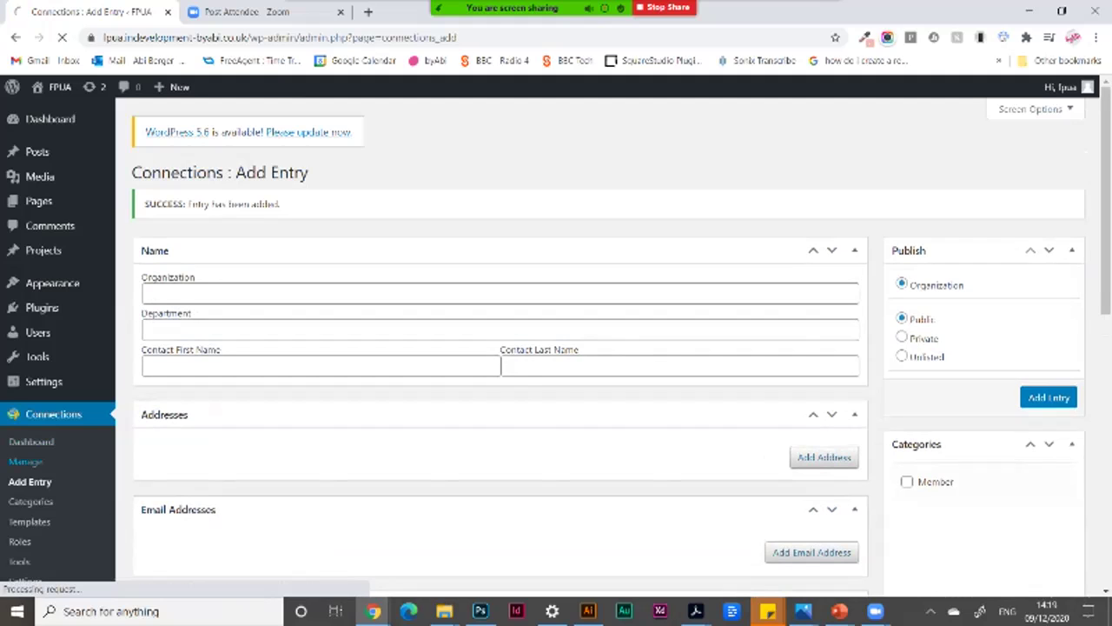